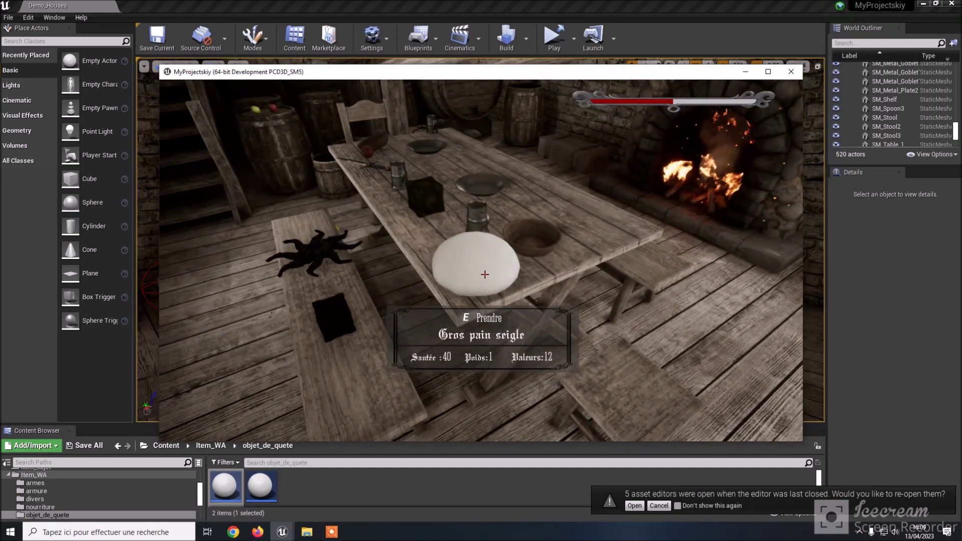
Pick up the Gros pain seigle rye loaf from the tavern table
{"action": "key", "text": "e"}
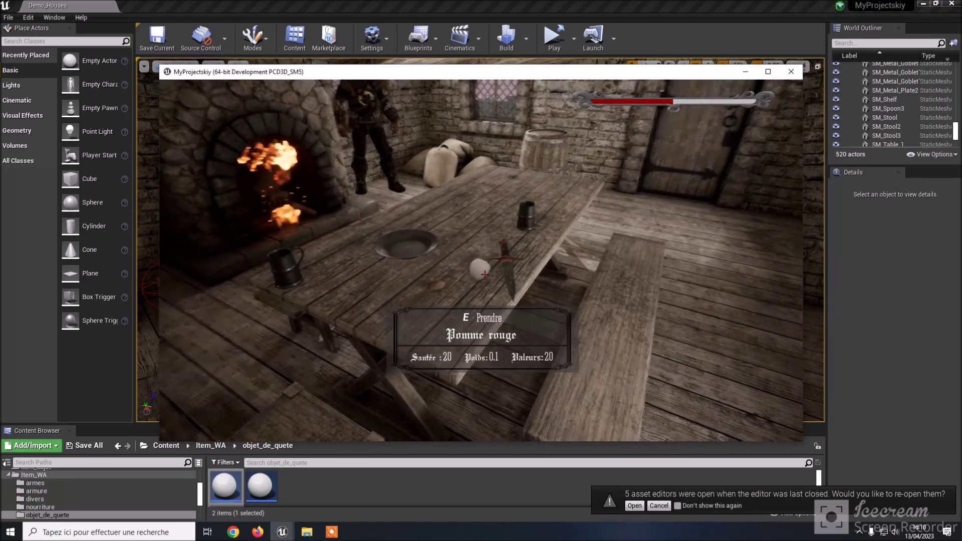
Pick up the Pomme rouge apple, the metal plate and the metal cup from the table
{"action": "key", "text": "e"}
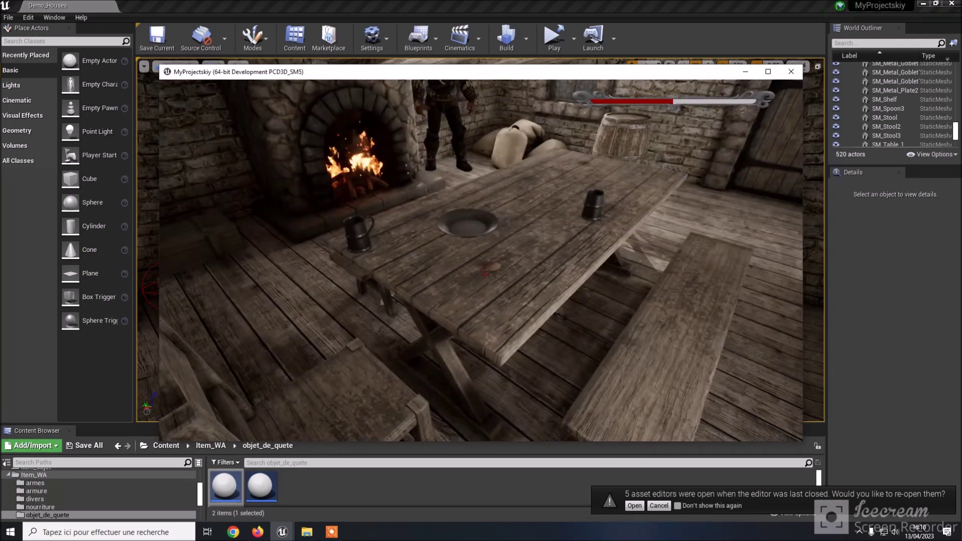
{"action": "key", "text": "e"}
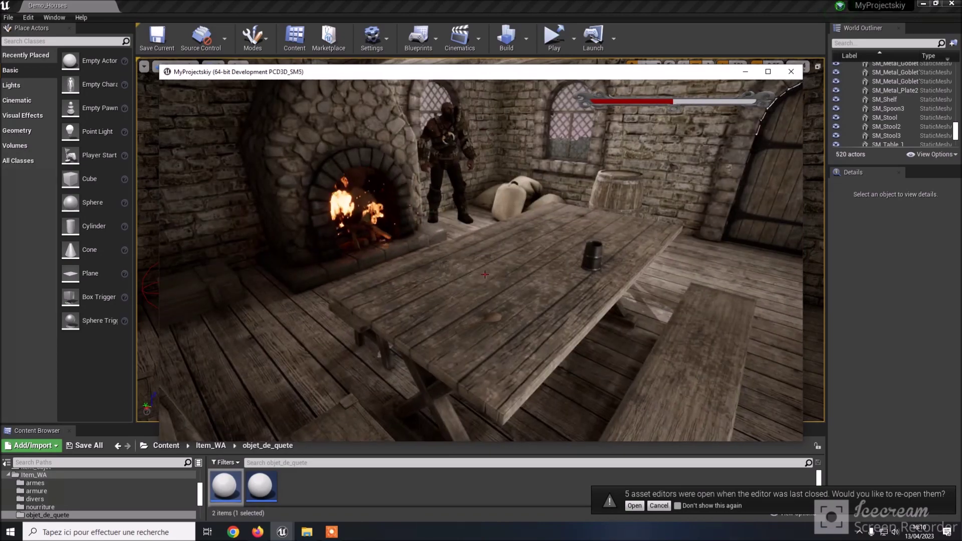
{"action": "key", "text": "e"}
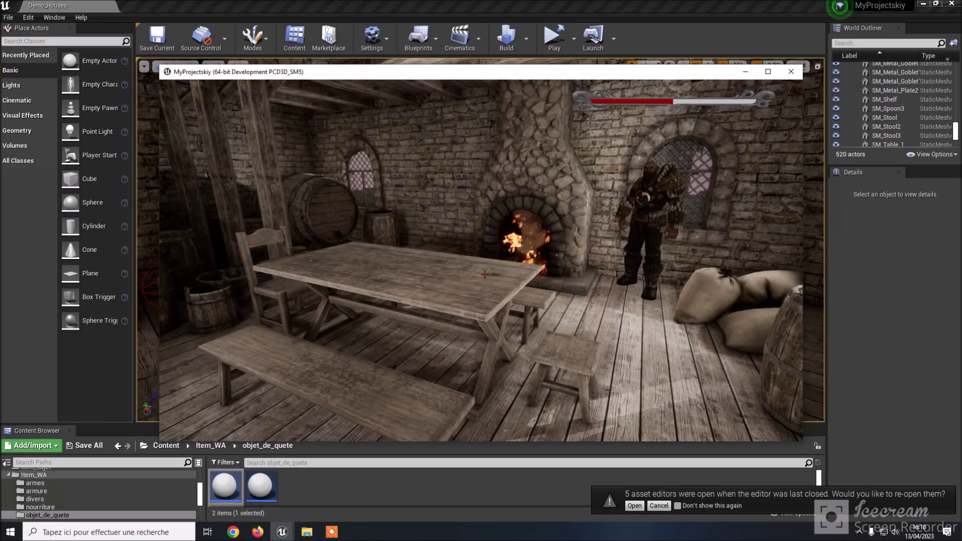
{"action": "key", "text": "i"}
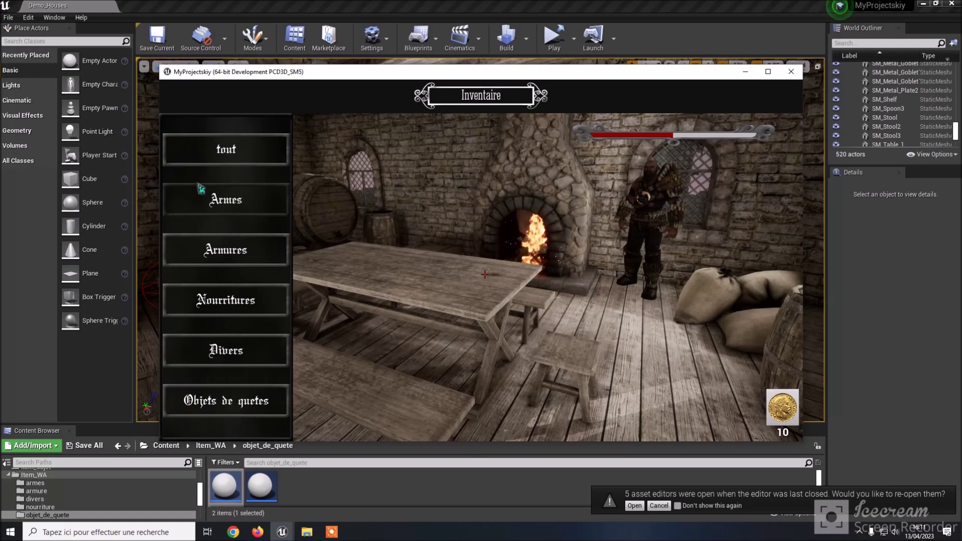
Filter the inventory from tout to Nourritures and select the Gros pain seigle
{"action": "left_click", "coordinate": [226, 152]}
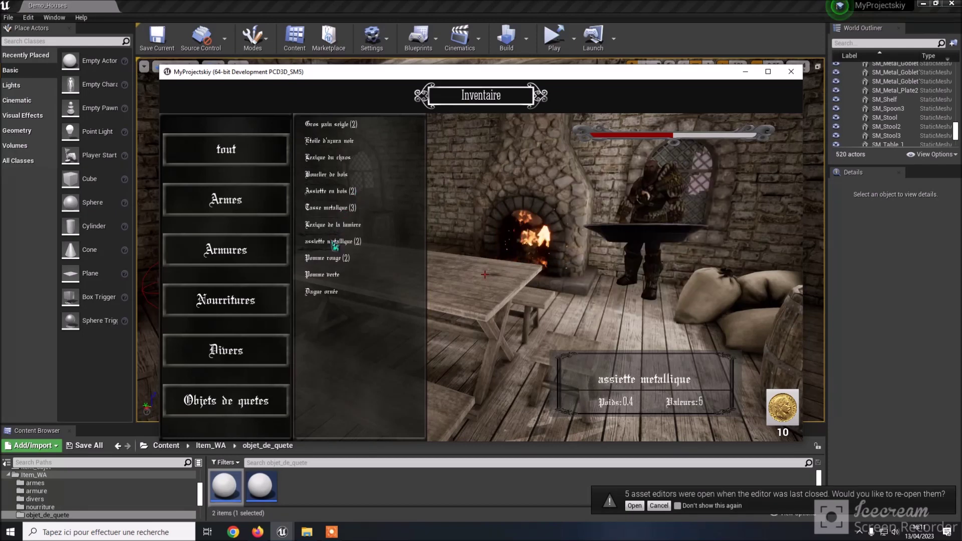
{"action": "left_click", "coordinate": [234, 305]}
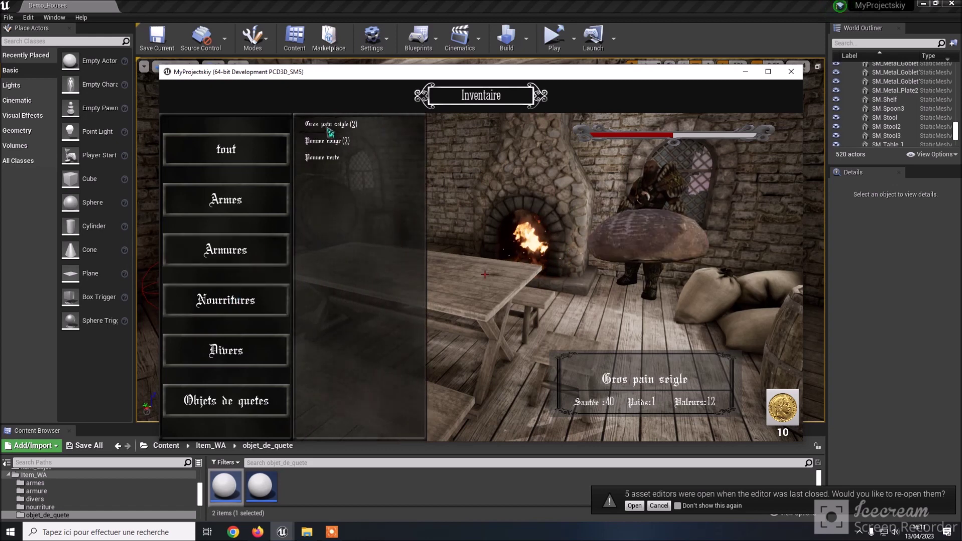
{"action": "left_click", "coordinate": [353, 122]}
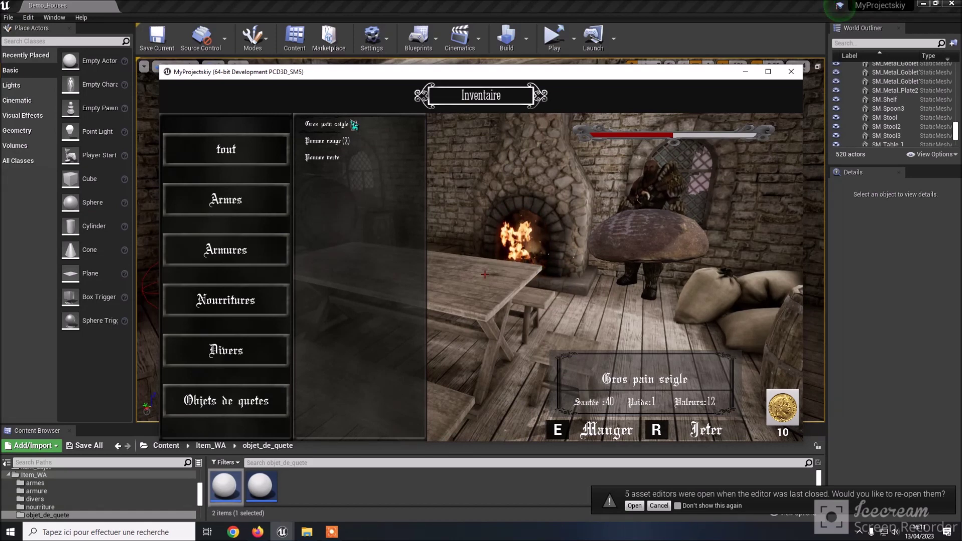
Eat the Gros pain seigle, the Pomme verte and both Pomme rouge apples
{"action": "key", "text": "e"}
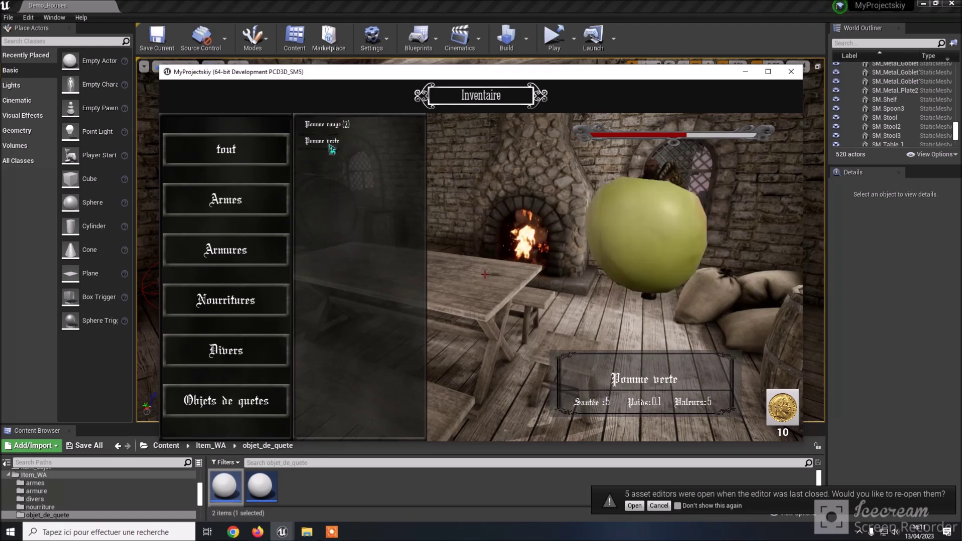
{"action": "left_click", "coordinate": [319, 148]}
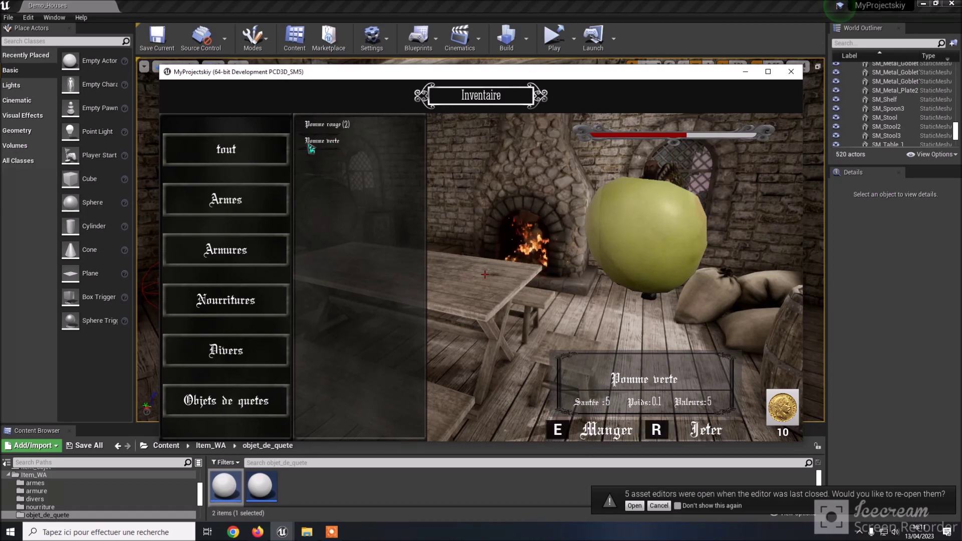
{"action": "key", "text": "r"}
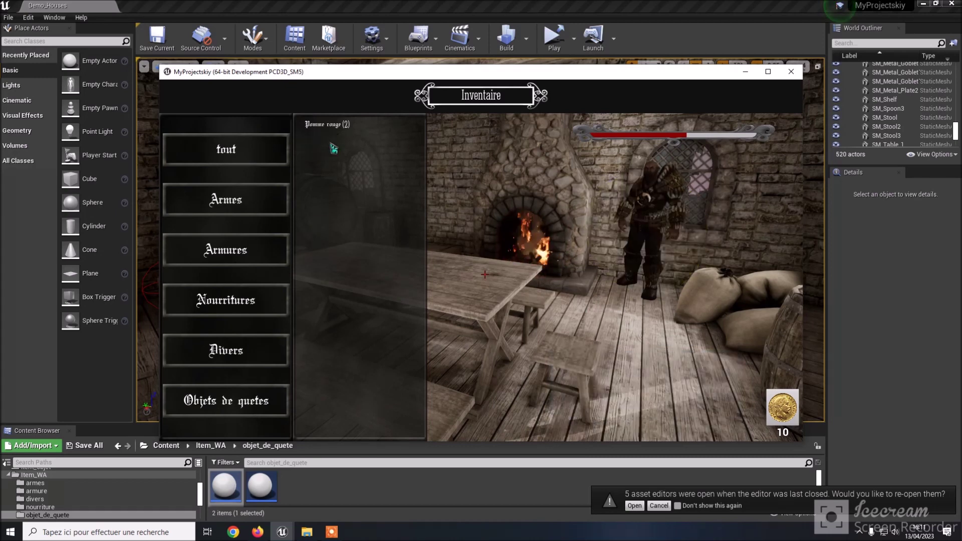
{"action": "mouse_move", "coordinate": [335, 131]}
{"action": "key", "text": "r"}
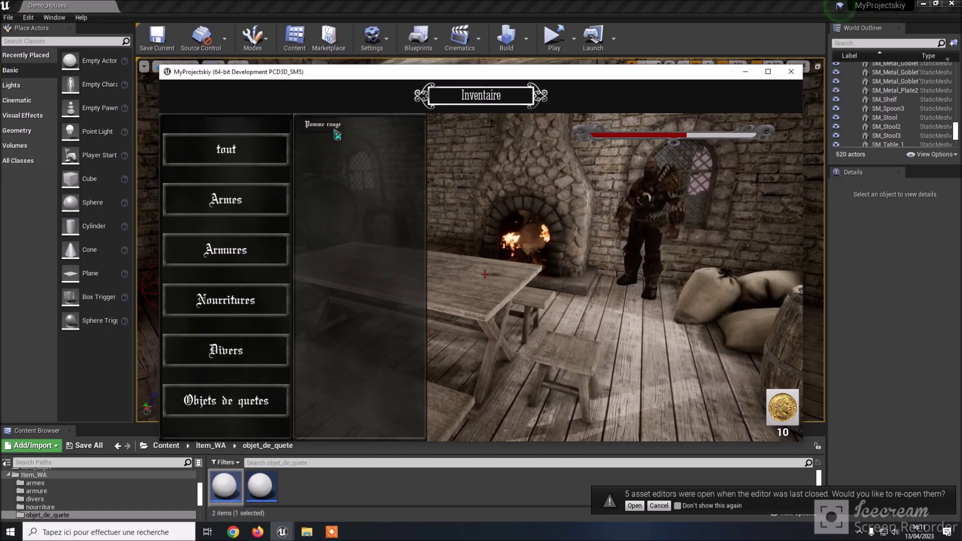
{"action": "key", "text": "r"}
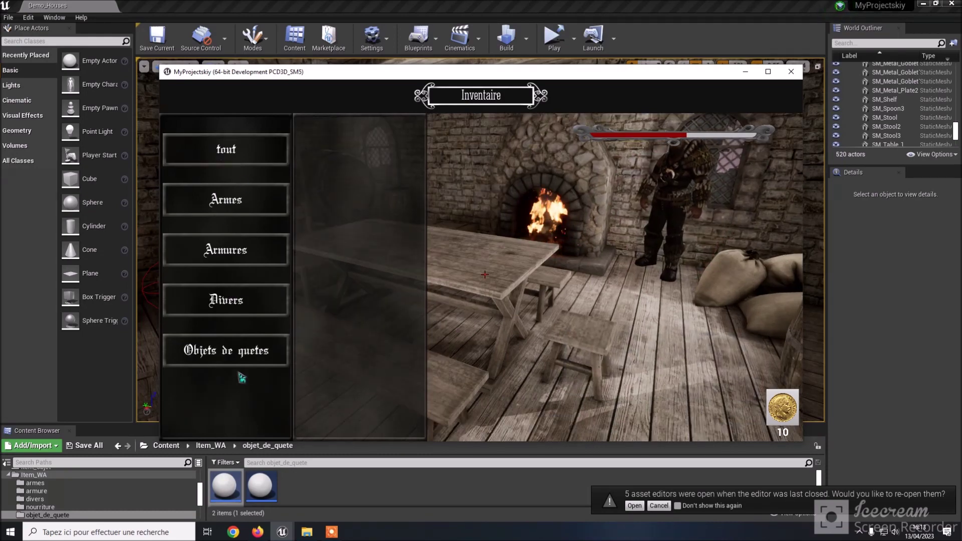
Equip the Dague ornée from Armes, then select the Bouclier de bois under Armures
{"action": "left_click", "coordinate": [229, 206]}
{"action": "left_click", "coordinate": [229, 206]}
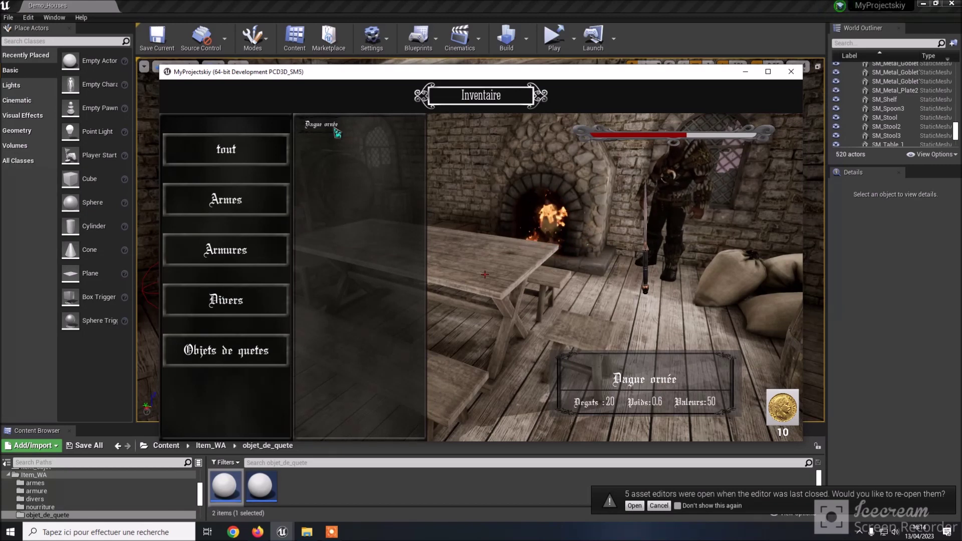
{"action": "left_click", "coordinate": [335, 131]}
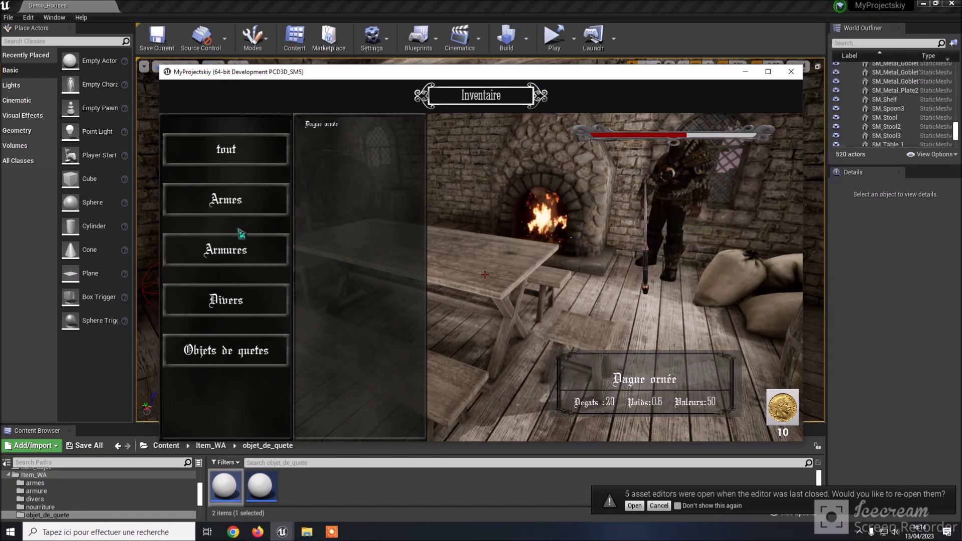
{"action": "left_click", "coordinate": [225, 257]}
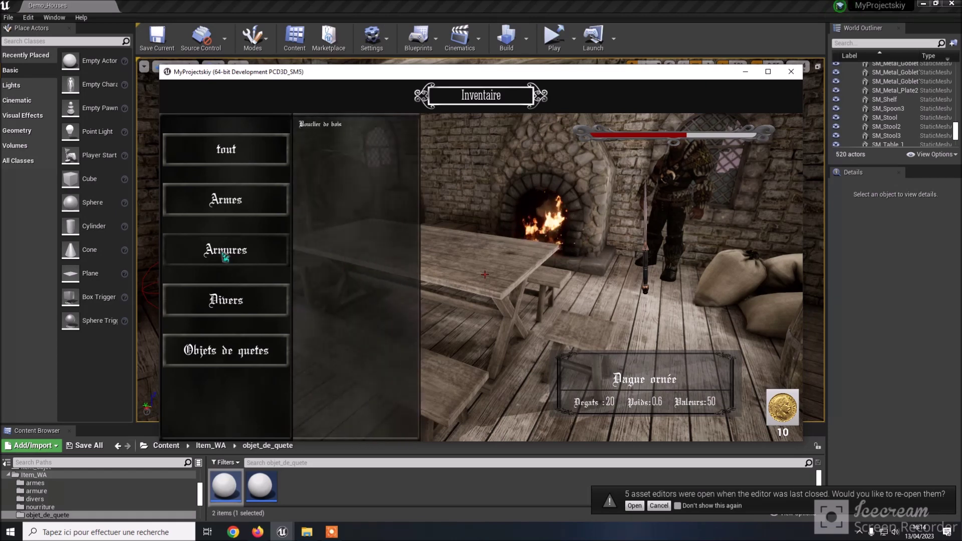
{"action": "left_click", "coordinate": [327, 134]}
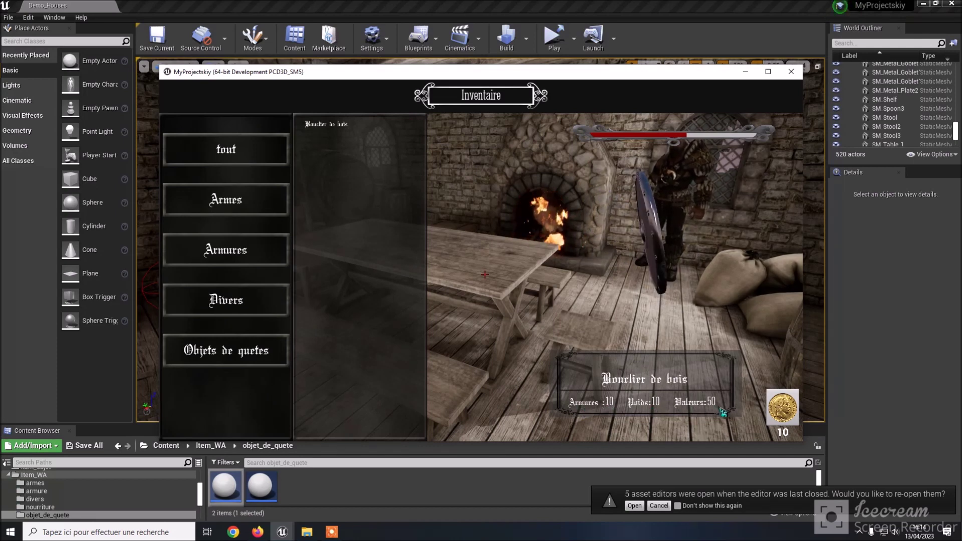
Equip the Bouclier de bois wooden shield and return to play
{"action": "left_click", "coordinate": [337, 132]}
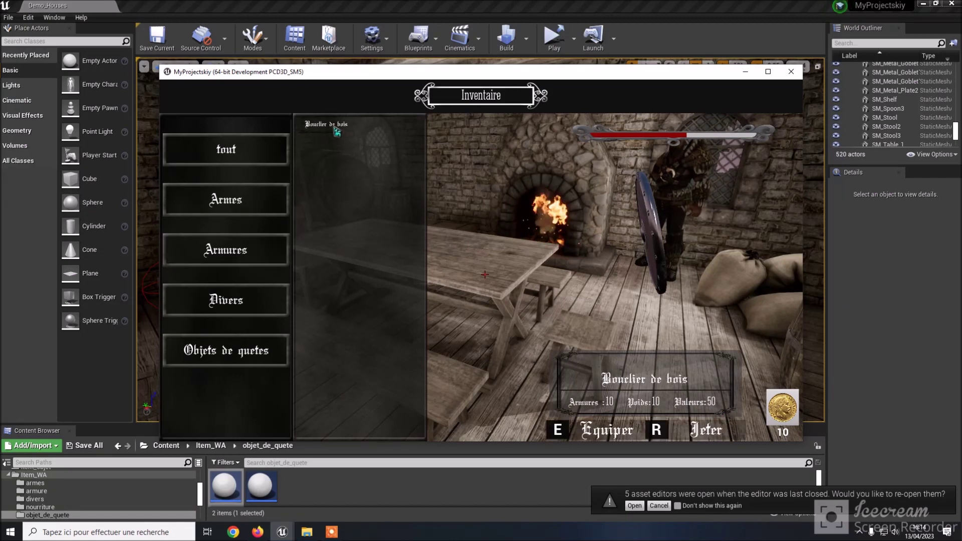
{"action": "key", "text": "e"}
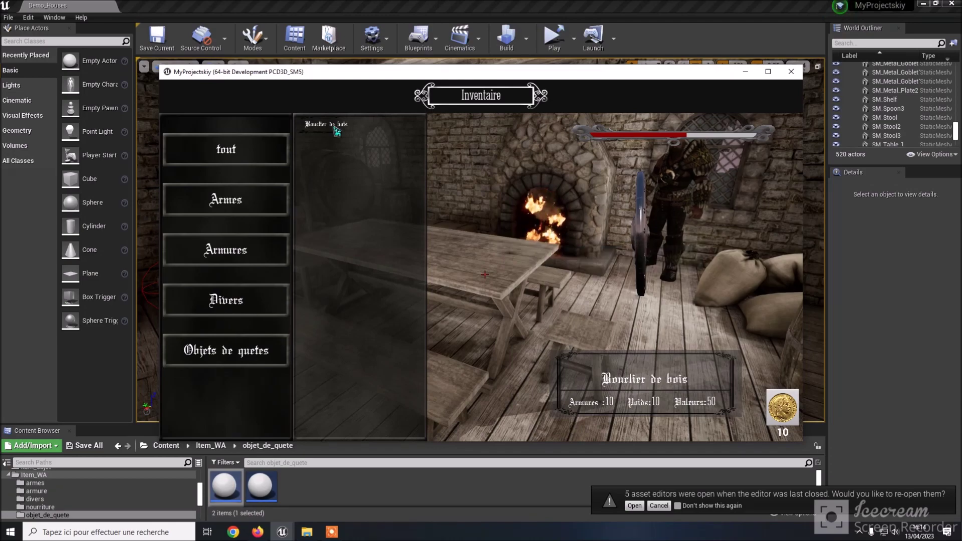
{"action": "key", "text": "i"}
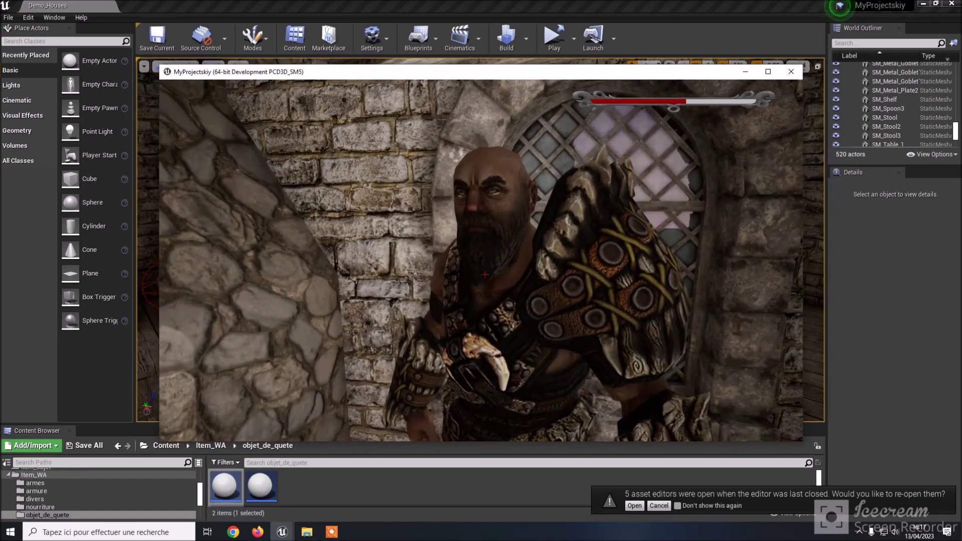
Show all carried items and try selling the Etoile d'azura noir and Lexique du chaos
{"action": "key", "text": "i"}
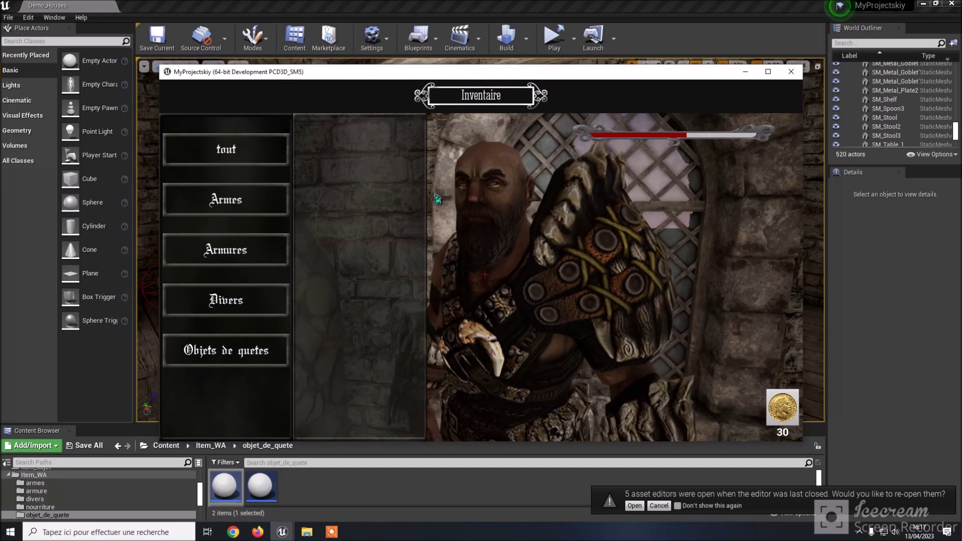
{"action": "left_click", "coordinate": [231, 155]}
{"action": "left_click", "coordinate": [231, 155]}
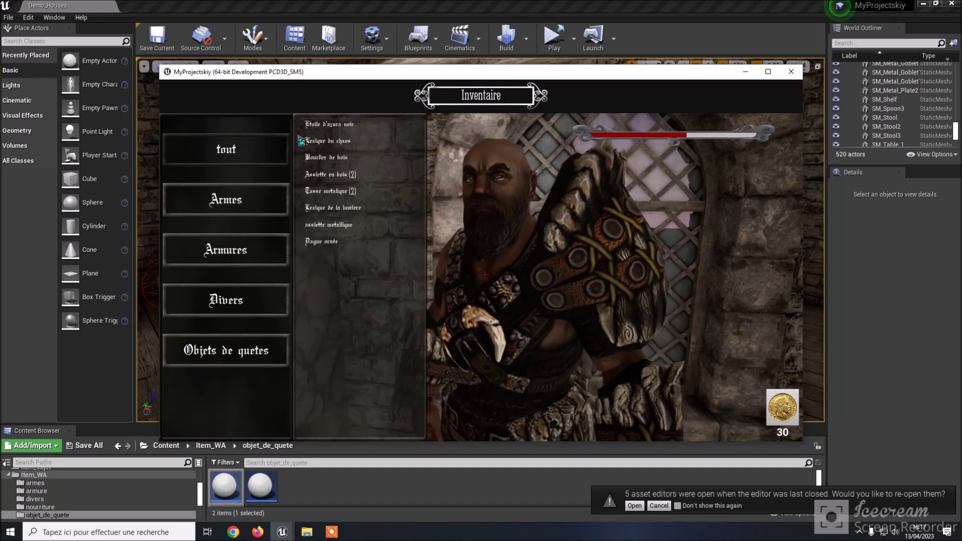
{"action": "mouse_move", "coordinate": [334, 131]}
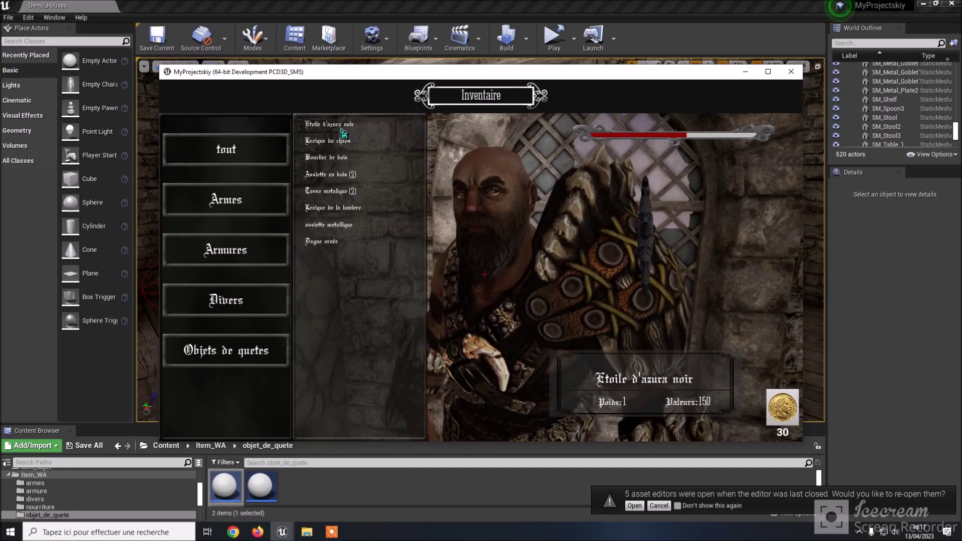
{"action": "left_click", "coordinate": [341, 129]}
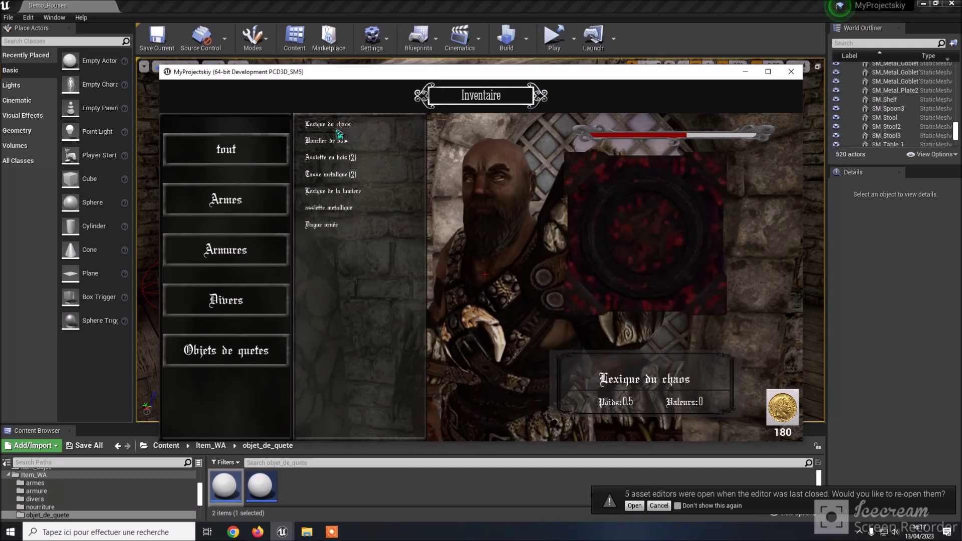
{"action": "left_click", "coordinate": [340, 131]}
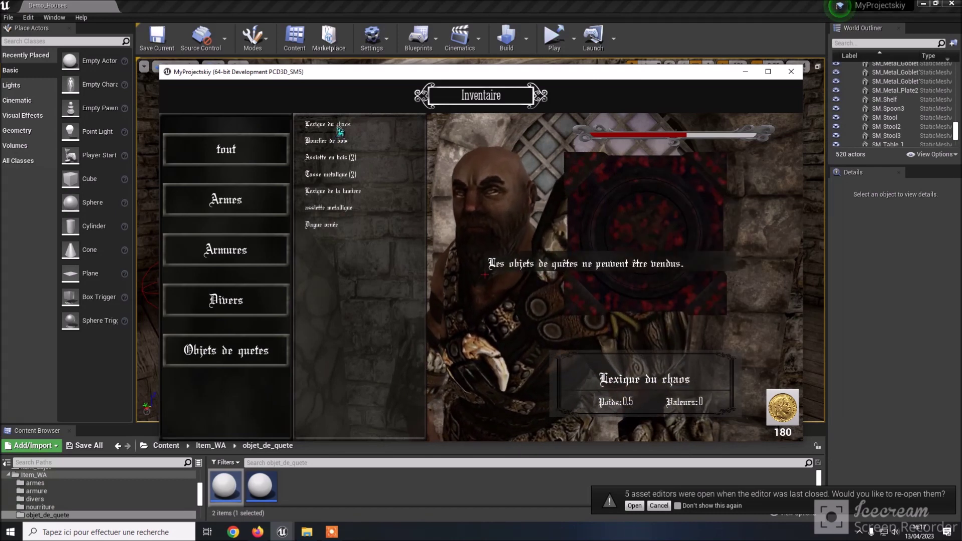
Sell the Bouclier de bois and both Tasse metalique cups, raising gold to 260
{"action": "left_click", "coordinate": [333, 144]}
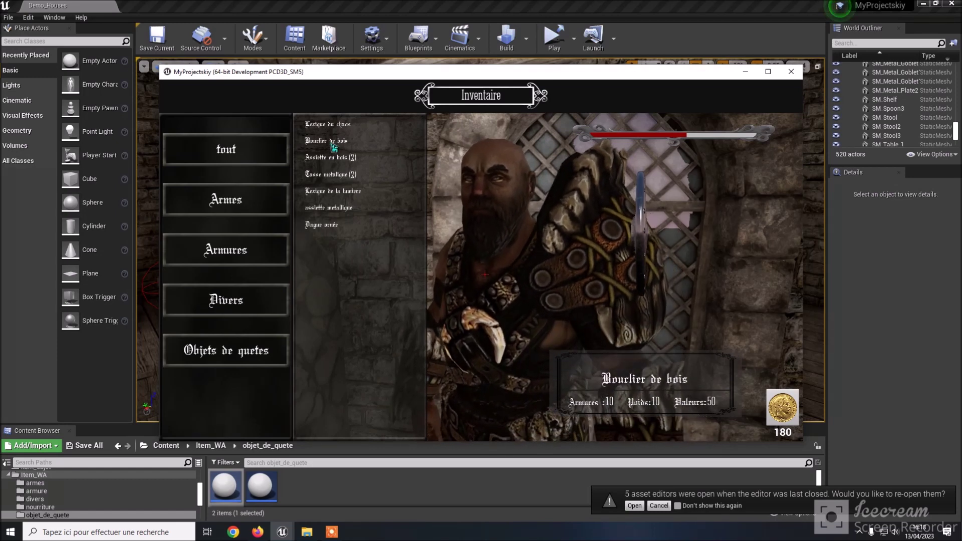
{"action": "left_click", "coordinate": [332, 147]}
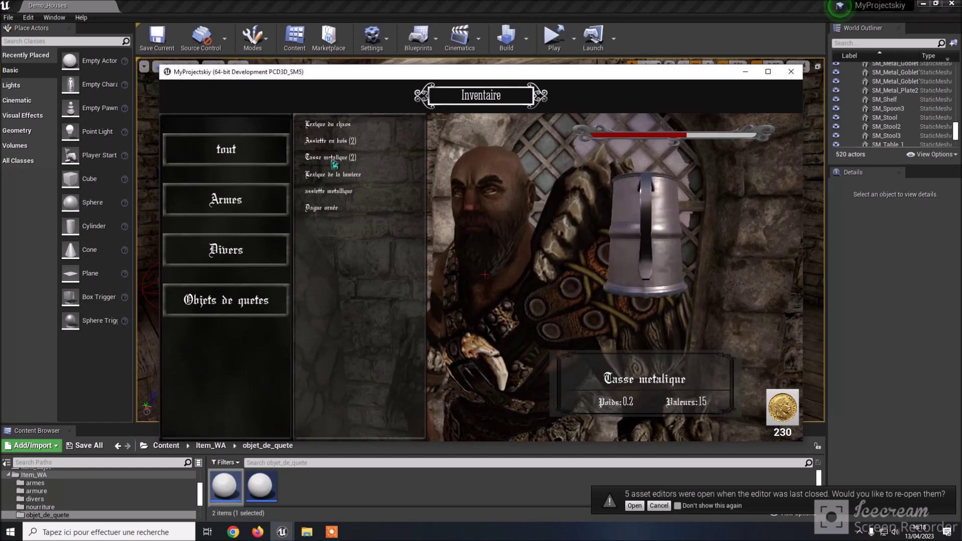
{"action": "left_click", "coordinate": [334, 161]}
{"action": "left_click", "coordinate": [334, 161]}
{"action": "left_click", "coordinate": [337, 167]}
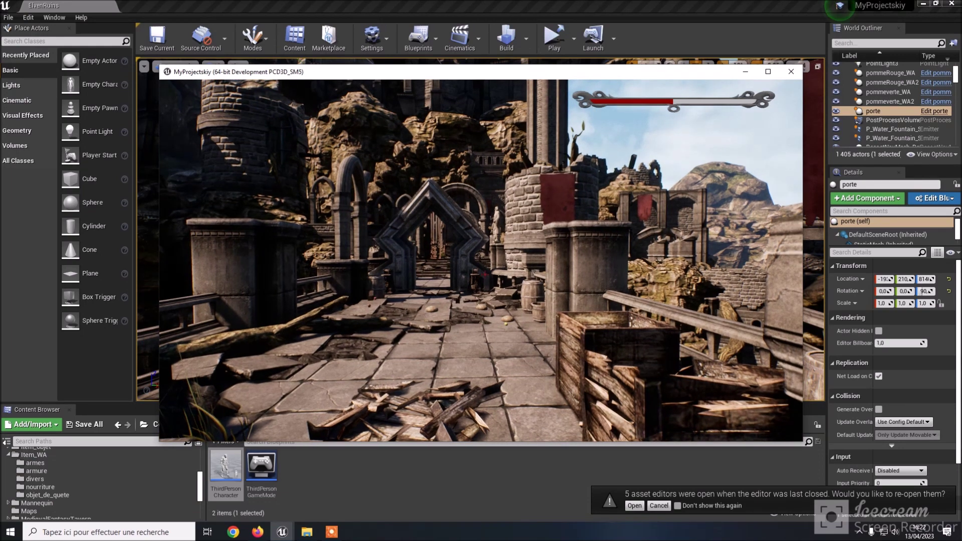
Walk along the stone path past the debris pile to the Gros pain seigle loaf
{"action": "key", "text": "w"}
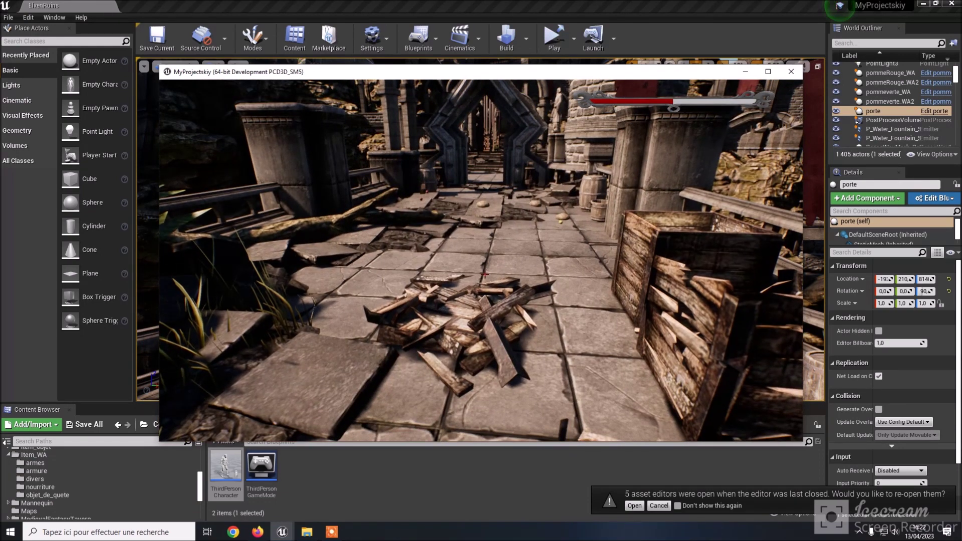
{"action": "key", "text": "w"}
{"action": "key", "text": "w"}
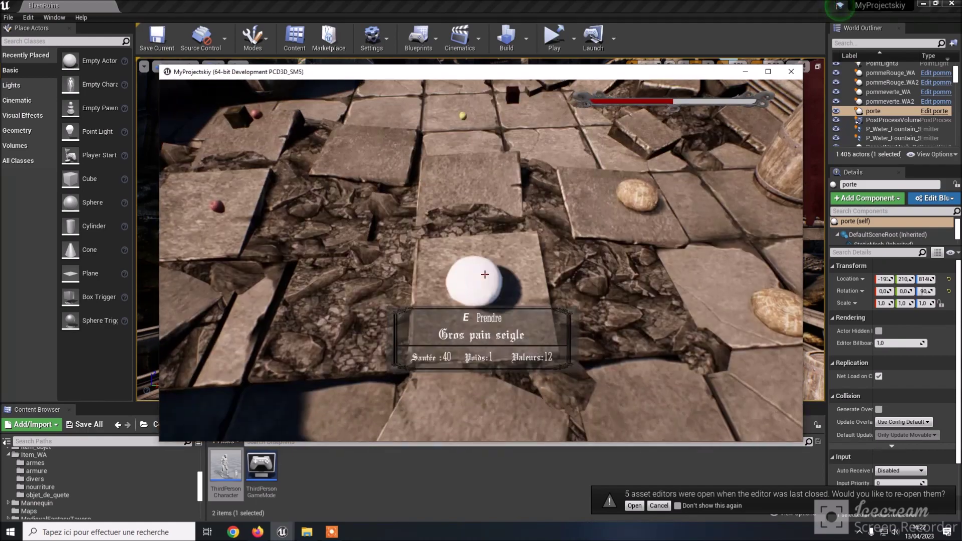
{"action": "key", "text": "w"}
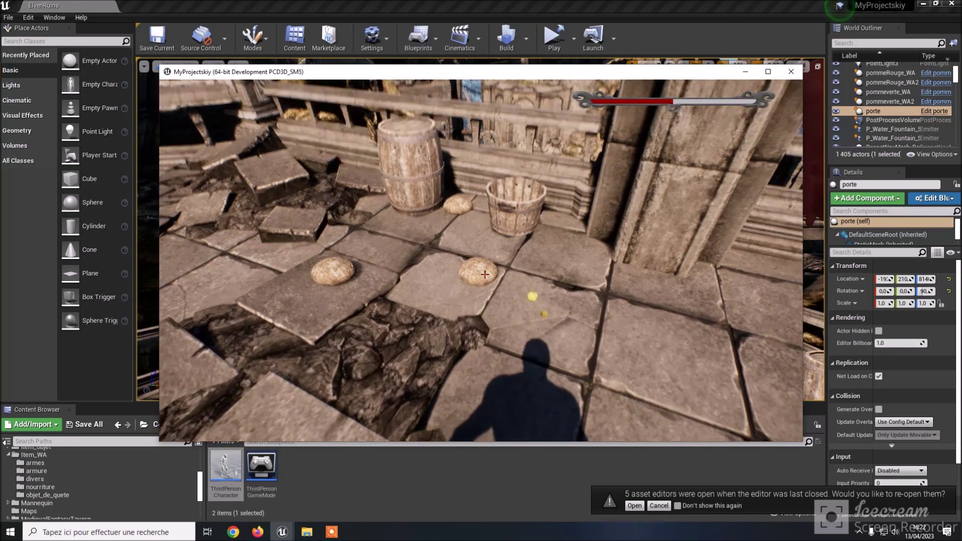
{"action": "key", "text": "w"}
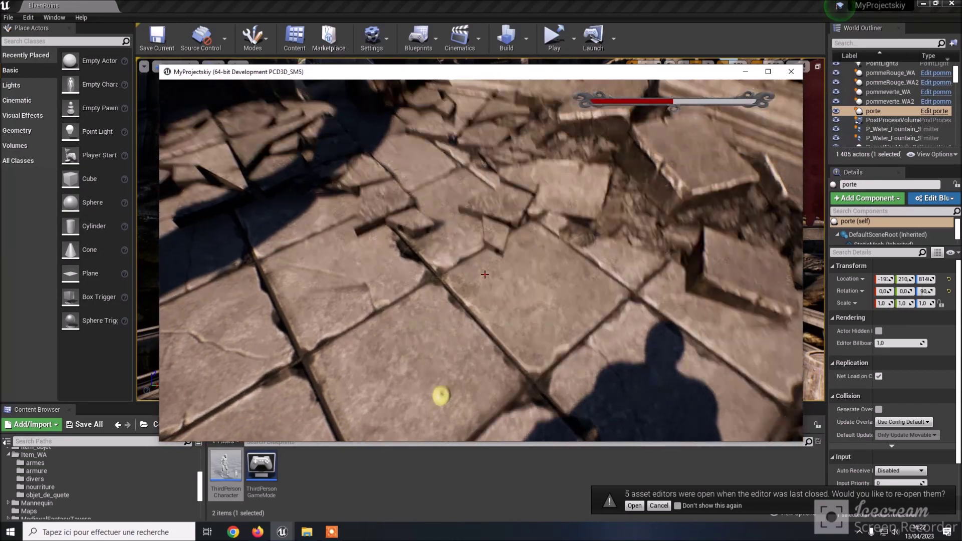
Walk through the stone doorway and up the steps to the pedestal, then list the quest items
{"action": "key", "text": "w"}
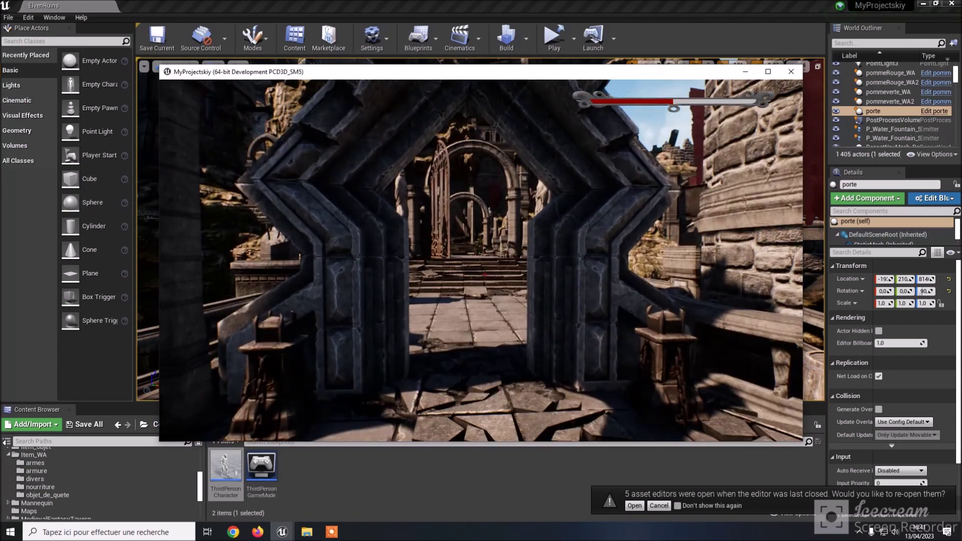
{"action": "key", "text": "w"}
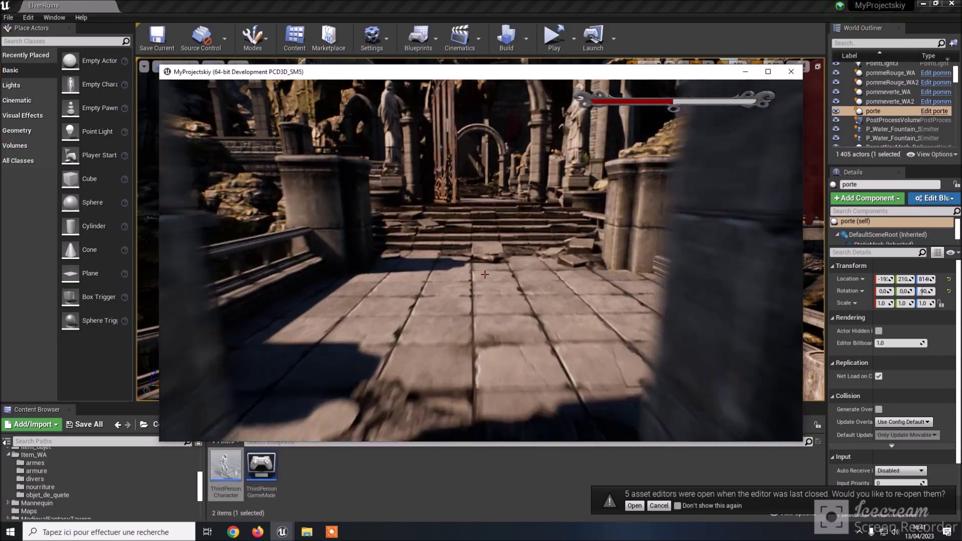
{"action": "key", "text": "w"}
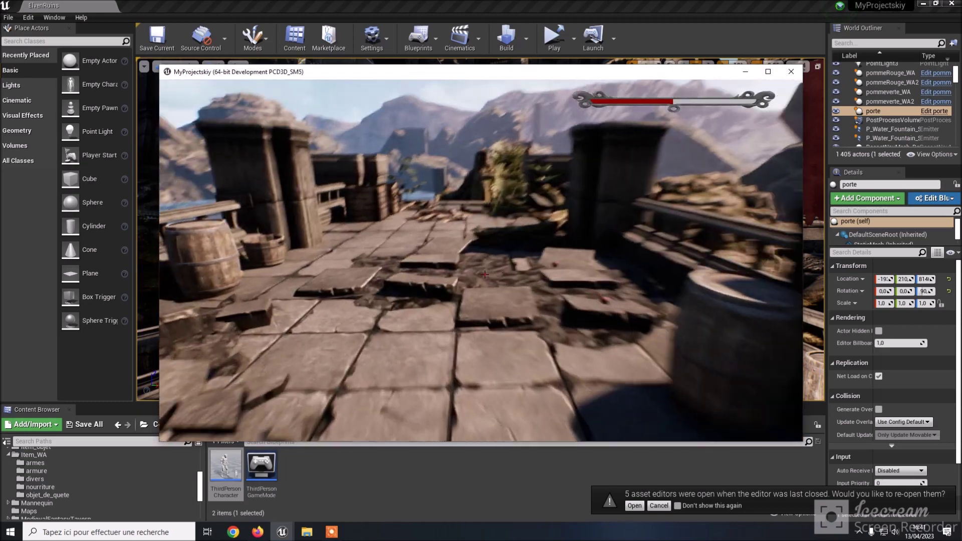
{"action": "key", "text": "w"}
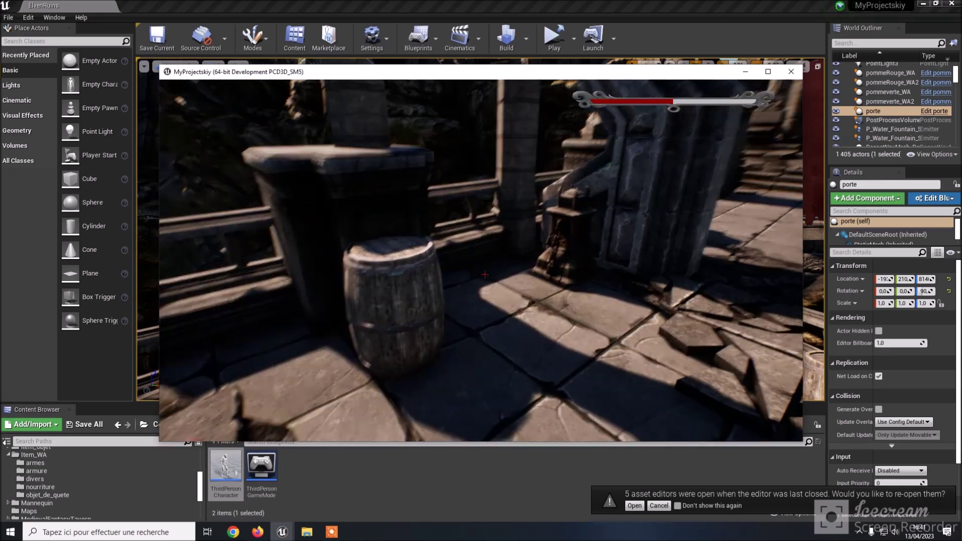
{"action": "key", "text": "w"}
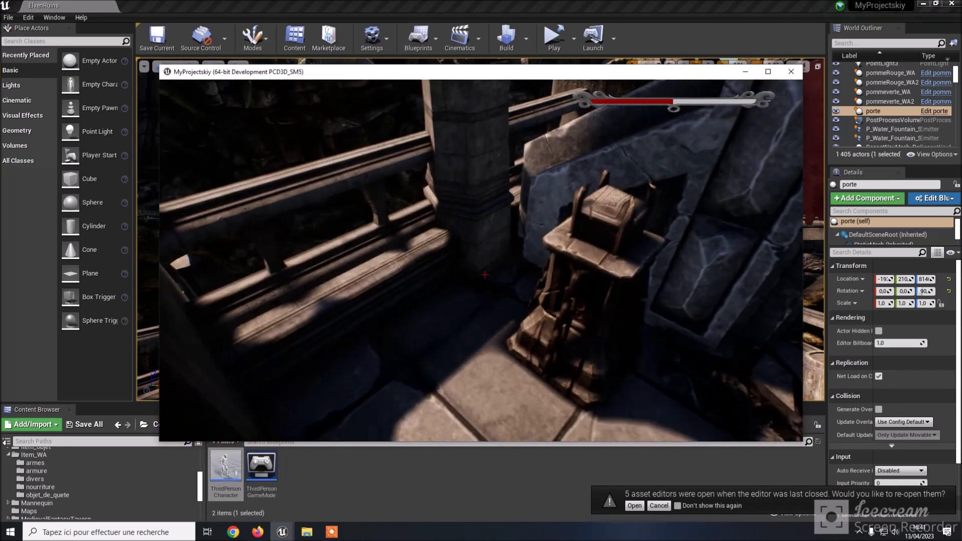
{"action": "key", "text": "w"}
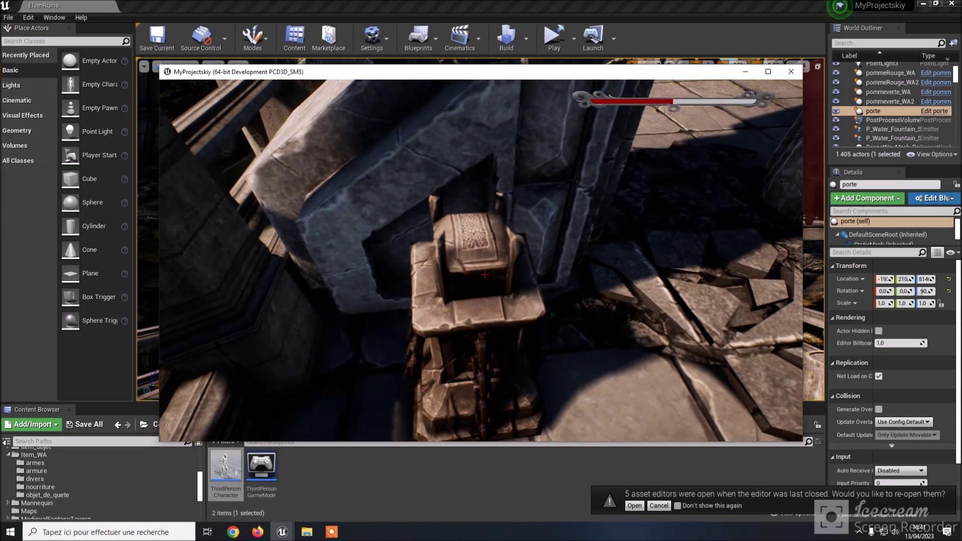
{"action": "key", "text": "i"}
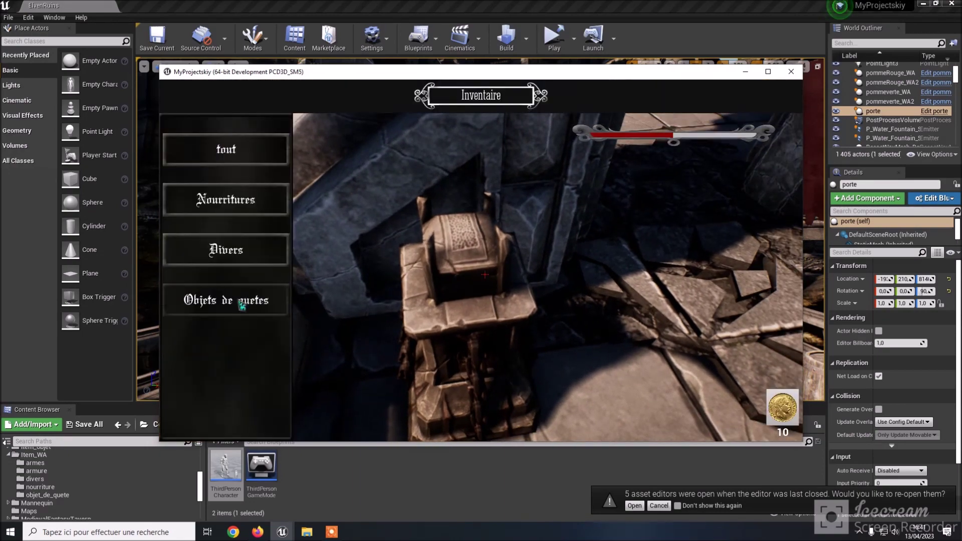
{"action": "left_click", "coordinate": [242, 308]}
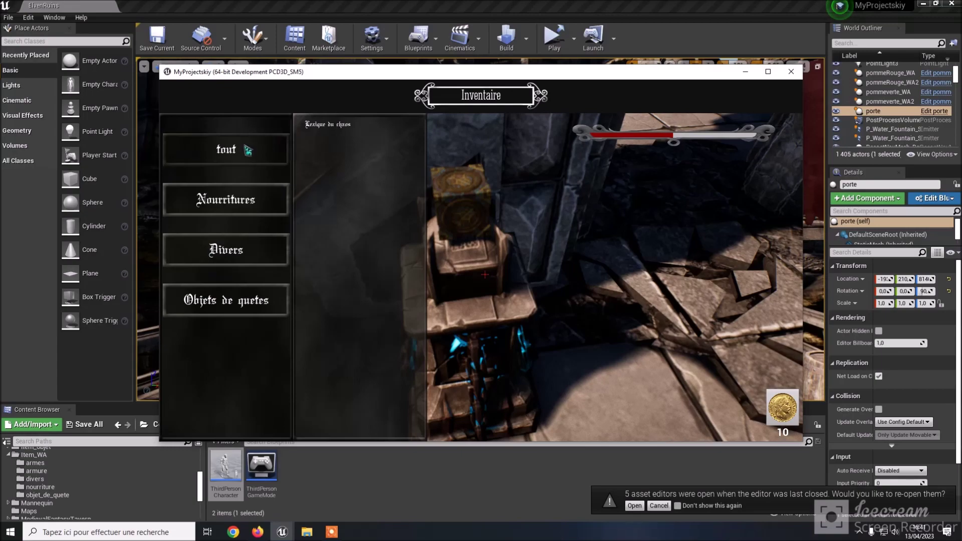
Place Lexique du chaos on the pedestal, then recheck the inventory to confirm no quest items remain
{"action": "key", "text": "i"}
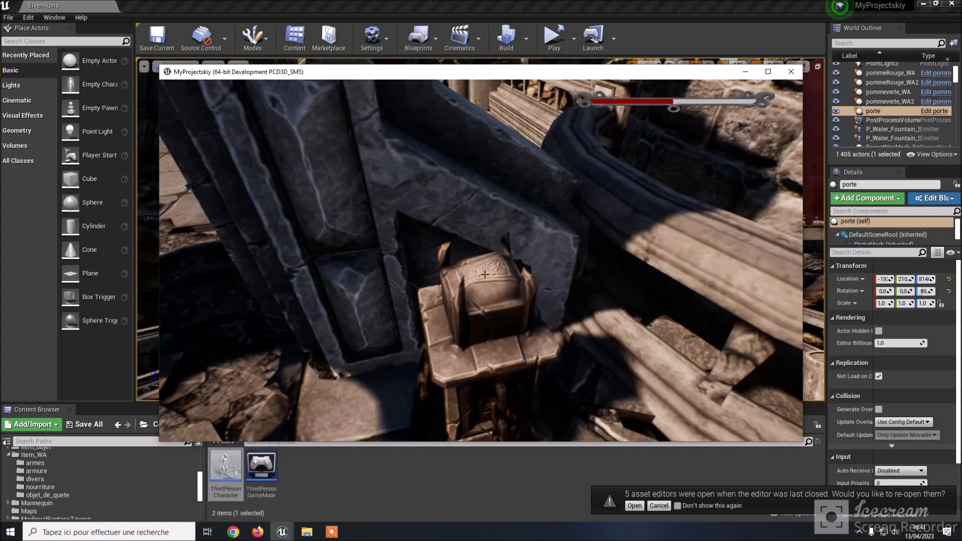
{"action": "key", "text": "i"}
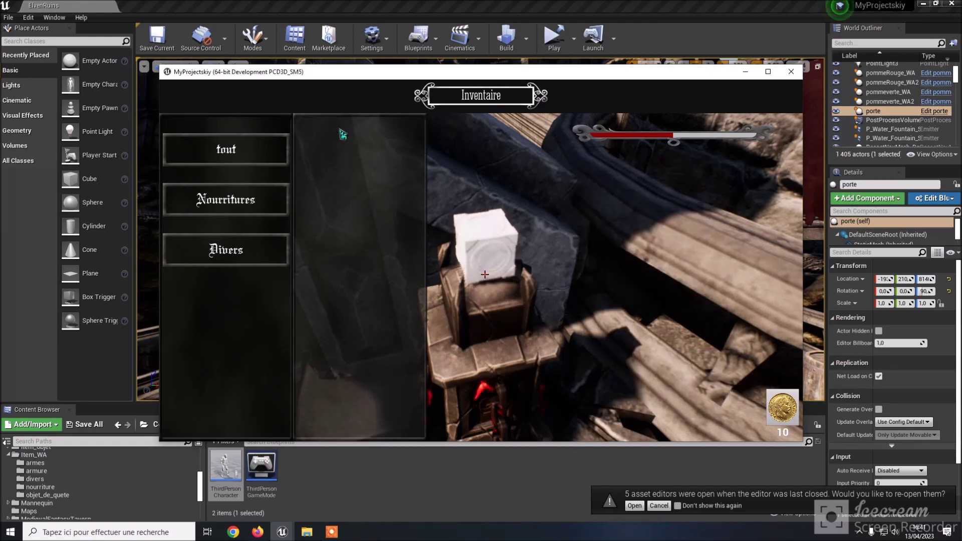
{"action": "key", "text": "i"}
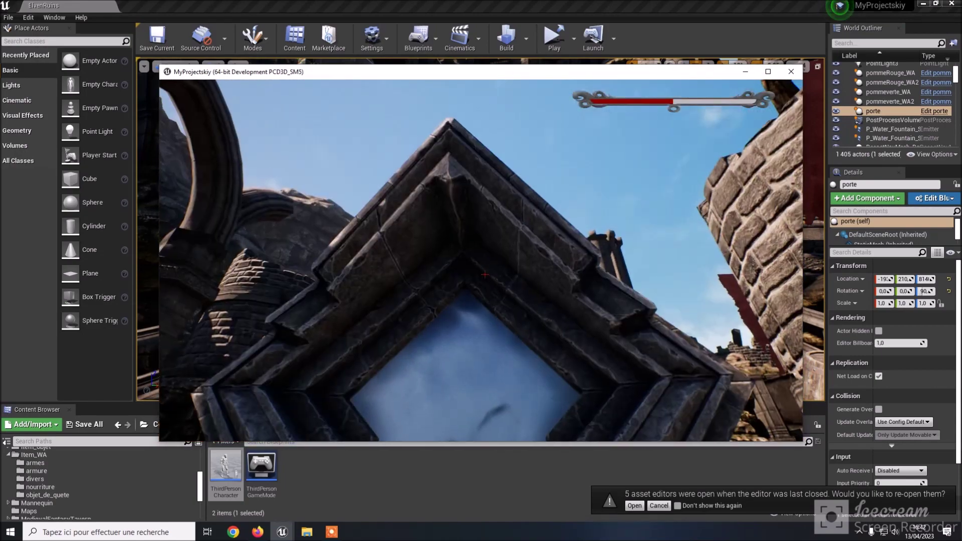
Walk through the doorway, across the rocky courtyard and past the statue into Demo_Houses
{"action": "key", "text": "w"}
{"action": "key", "text": "w"}
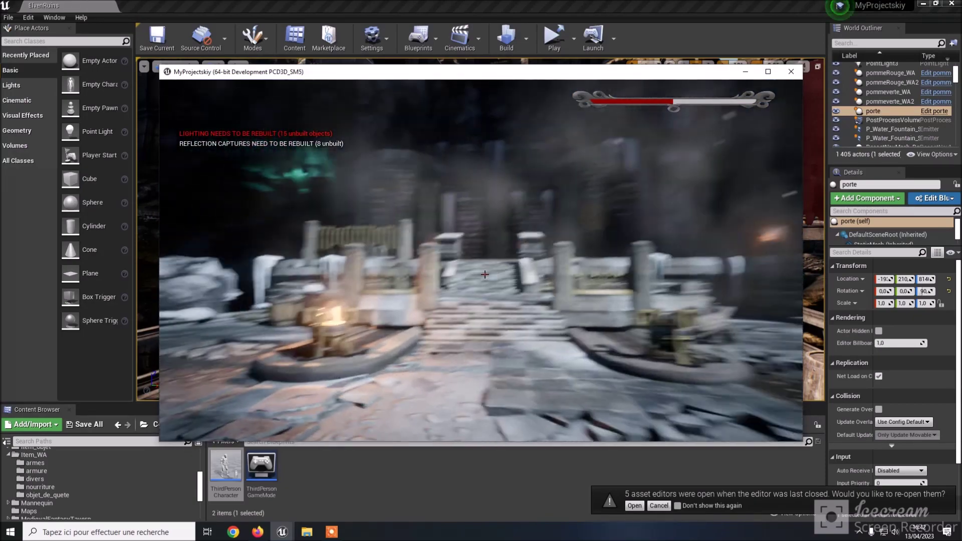
{"action": "key", "text": "w"}
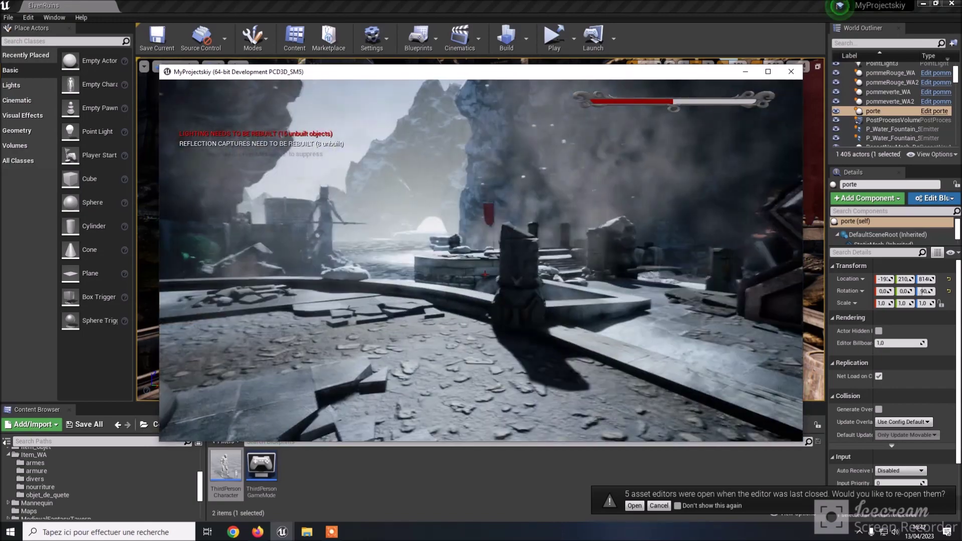
{"action": "key", "text": "w"}
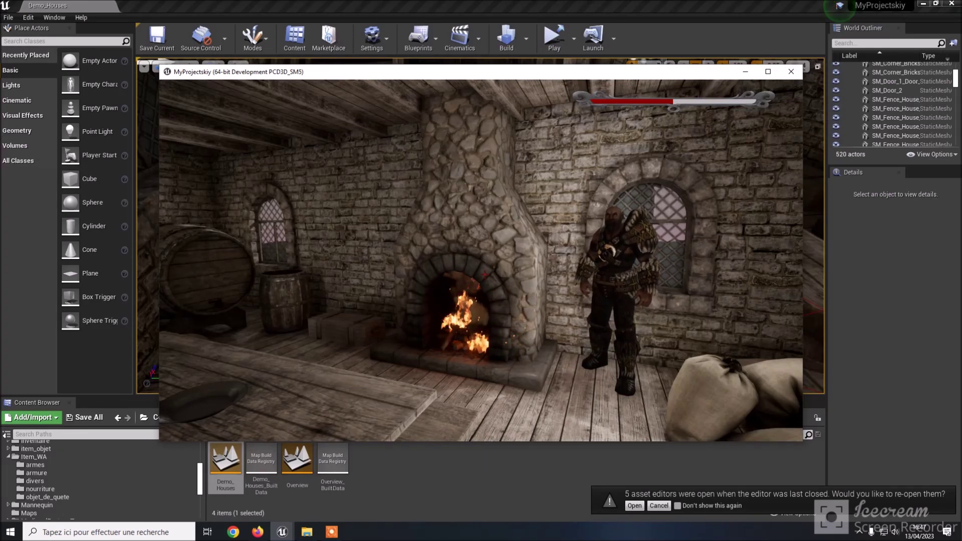
Toggle the Inventaire open and closed with the I key, then reopen it by the fireplace
{"action": "key", "text": "i"}
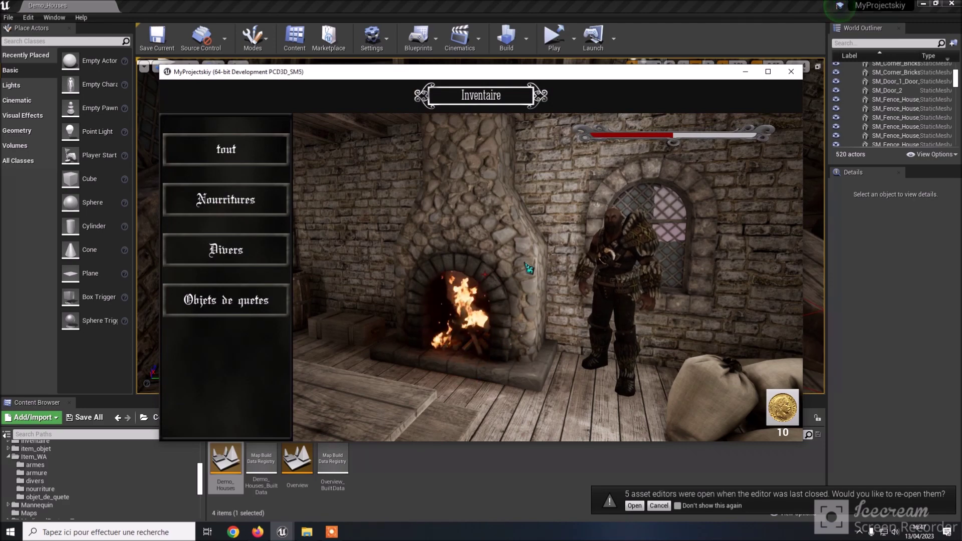
{"action": "key", "text": "i"}
{"action": "key", "text": "i"}
{"action": "key", "text": "i"}
{"action": "key", "text": "i"}
{"action": "key", "text": "i"}
{"action": "key", "text": "i"}
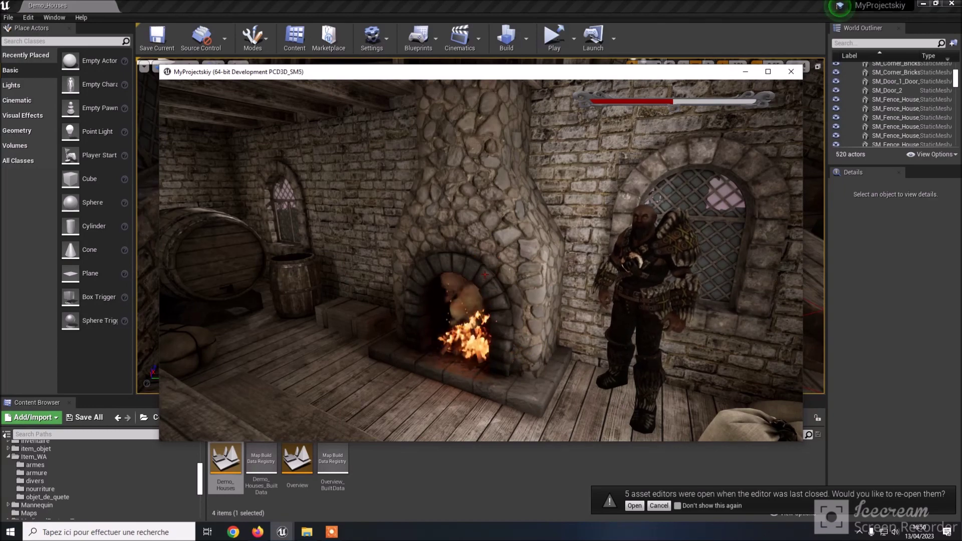
{"action": "key", "text": "i"}
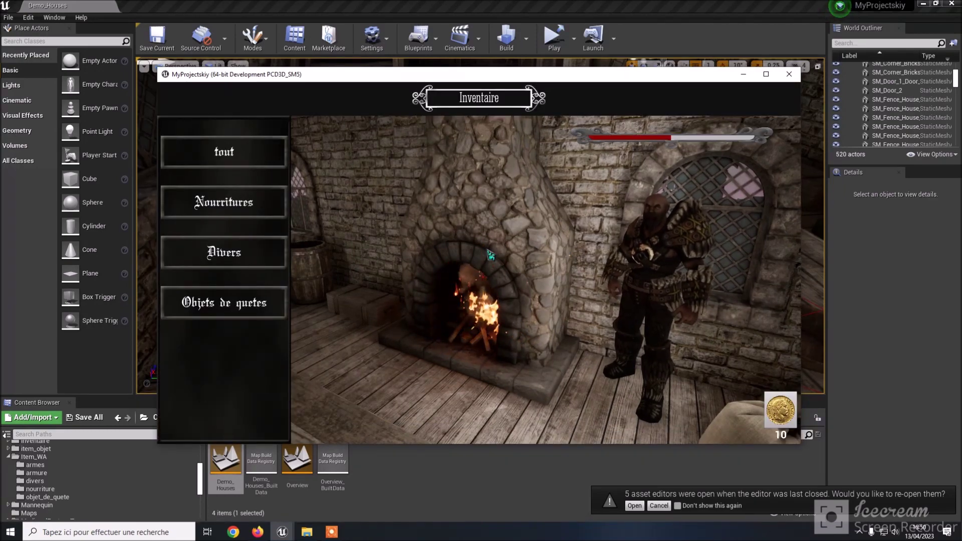